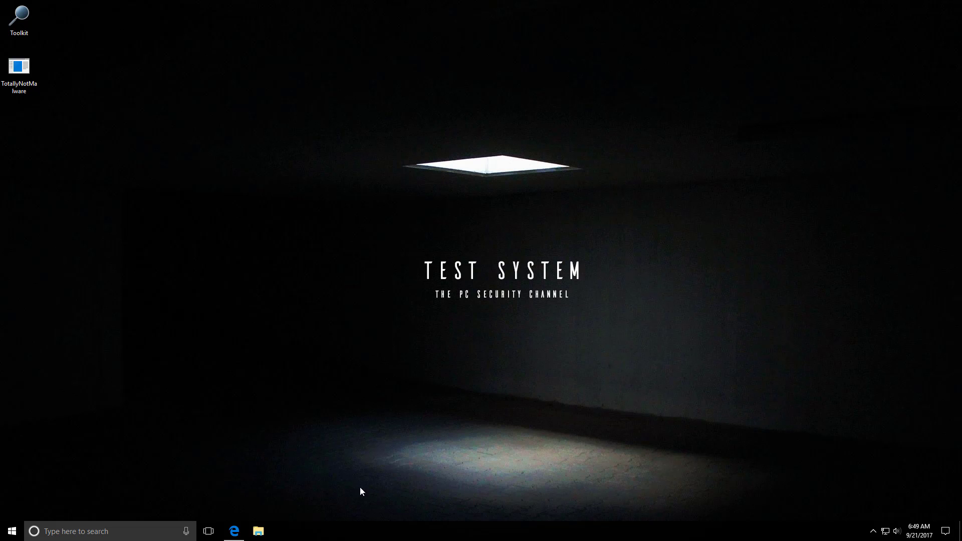
# Step: Check the VirusTotal Behavior tab's csrs.exe HTTP download request, then close the browser
pyautogui.click(240, 524)
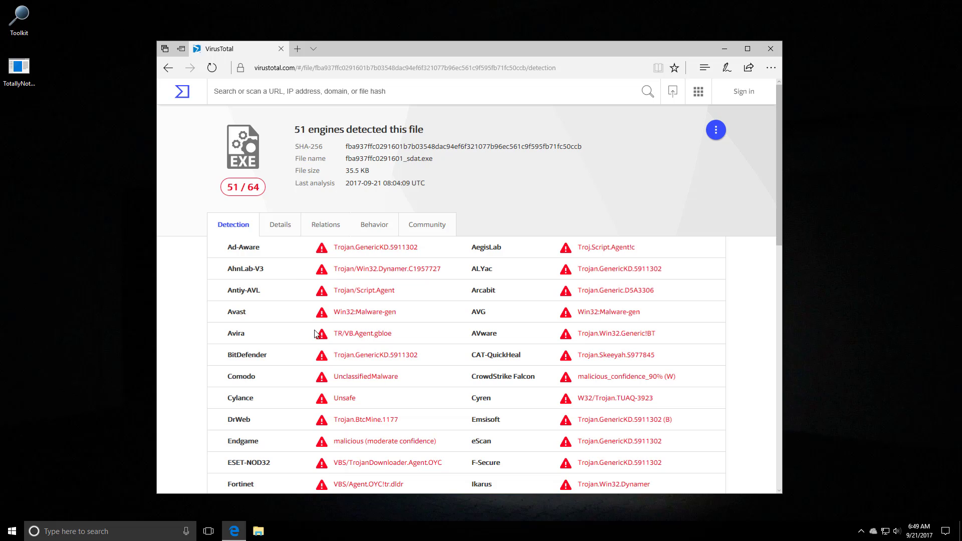
pyautogui.click(373, 233)
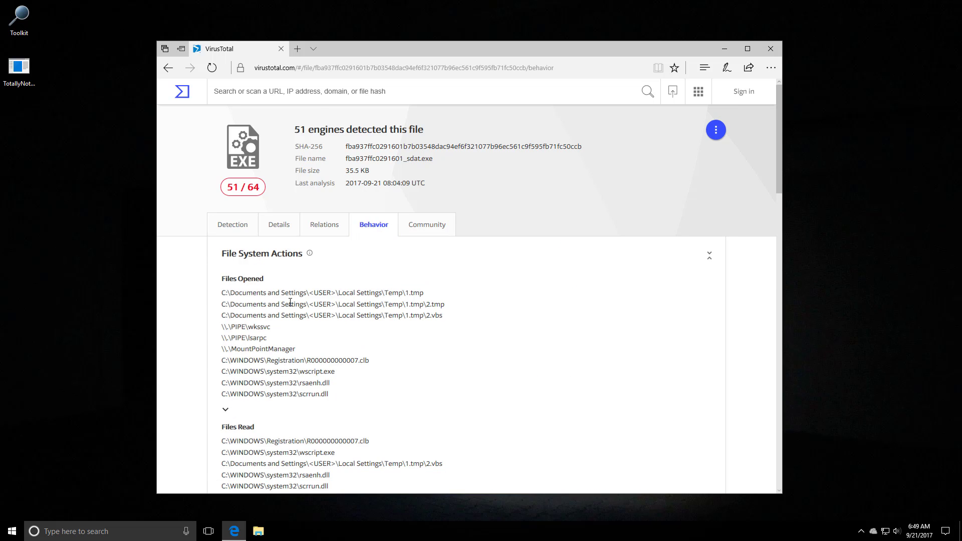
pyautogui.scroll(-20, 291, 302)
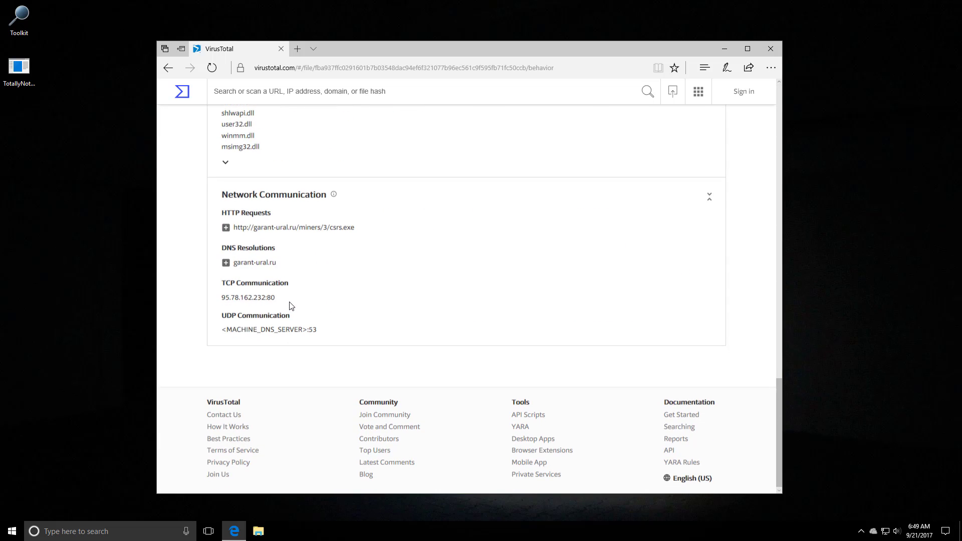
pyautogui.click(226, 226)
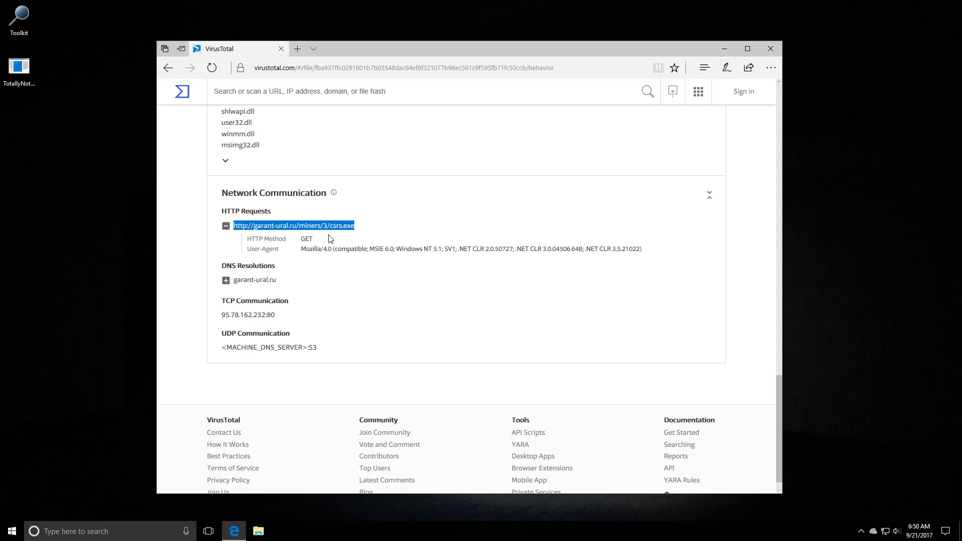
pyautogui.click(303, 262)
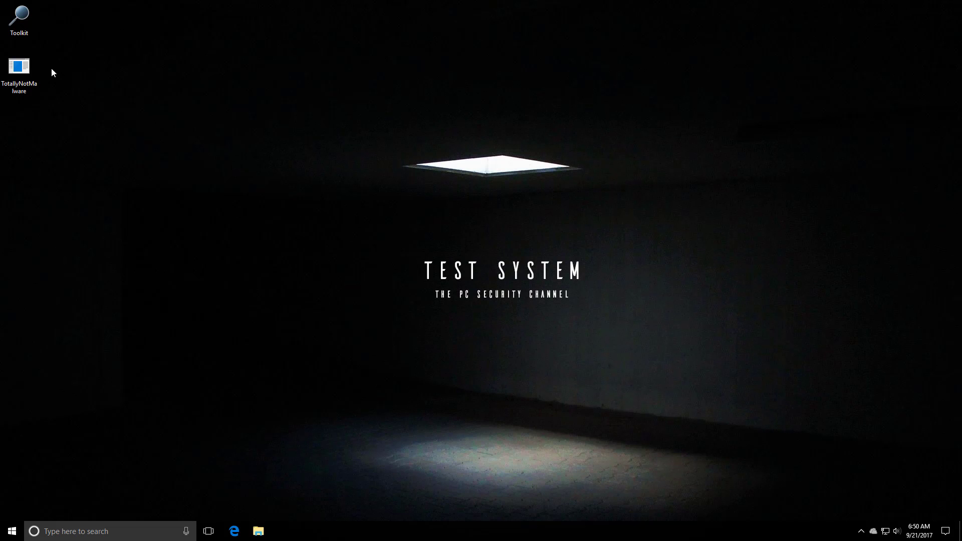
# Step: Launch ProcessHacker from the Toolkit folder in File Explorer
pyautogui.click(19, 70)
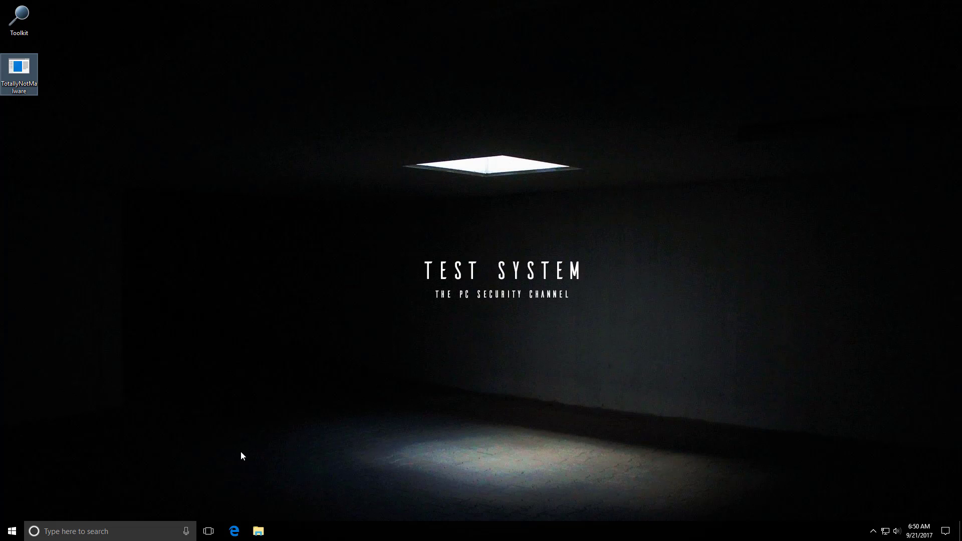
pyautogui.click(258, 532)
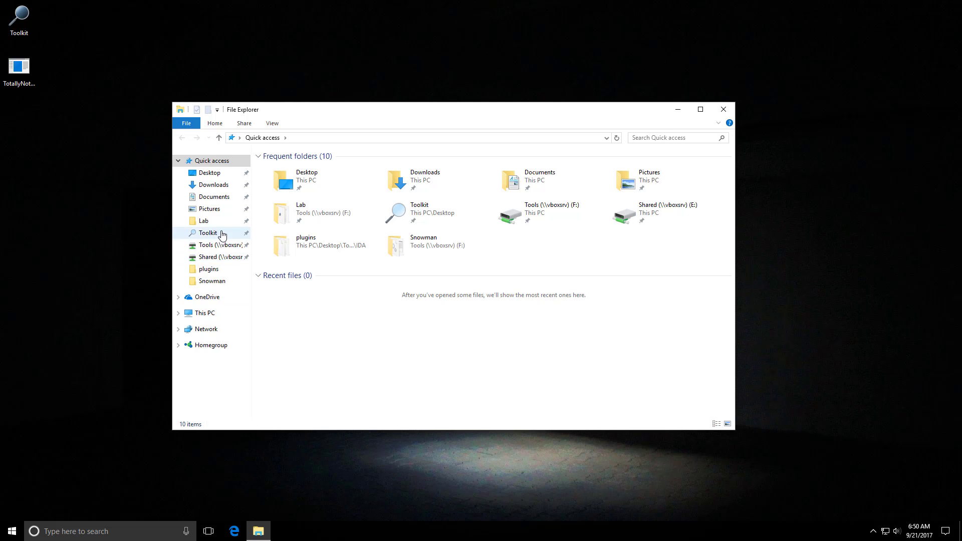
pyautogui.click(223, 234)
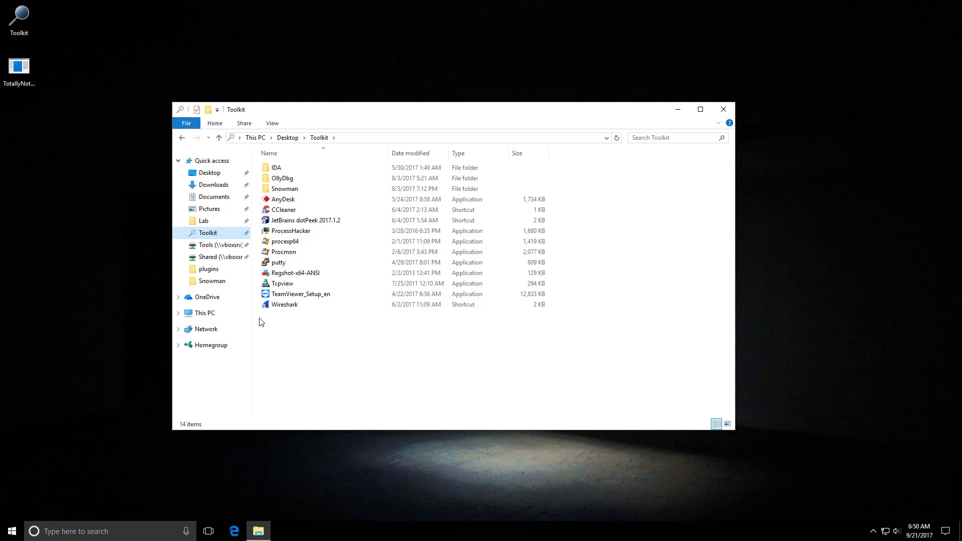
pyautogui.doubleClick(283, 231)
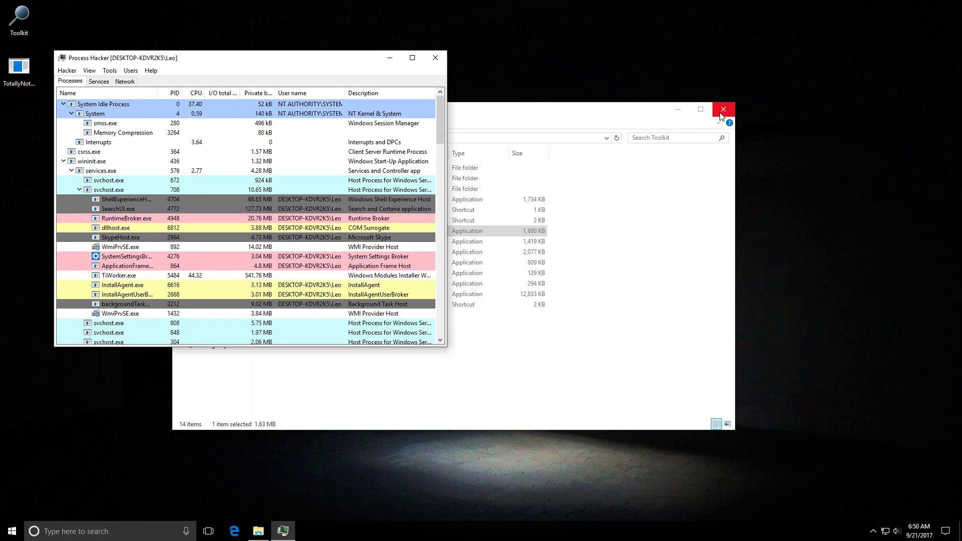
# Step: Close File Explorer and maximize the Process Hacker window
pyautogui.click(723, 109)
pyautogui.click(413, 58)
pyautogui.scroll(-20, 154, 197)
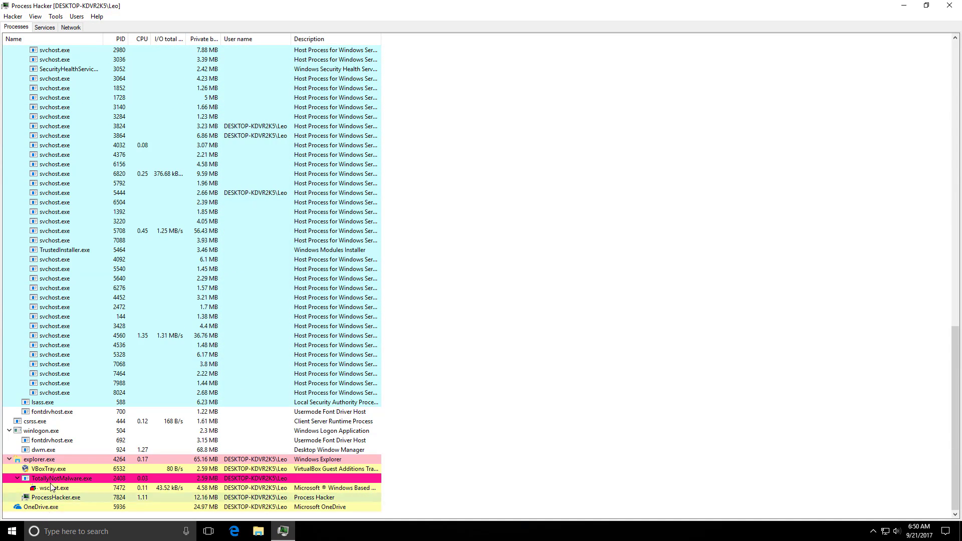
# Step: Expand TotallyNotMalware.exe and select csrs.exe (PID 3792) under wscript.exe
pyautogui.click(17, 478)
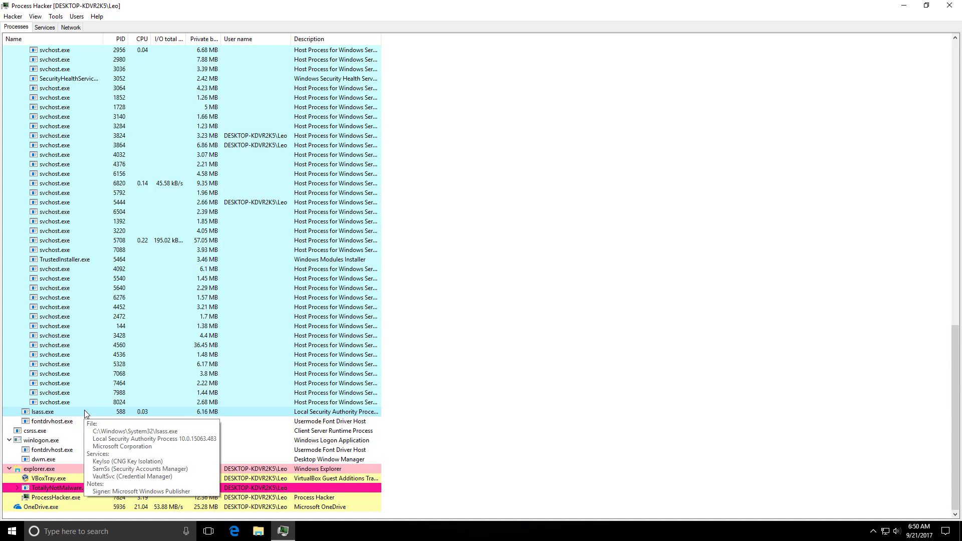
pyautogui.click(17, 487)
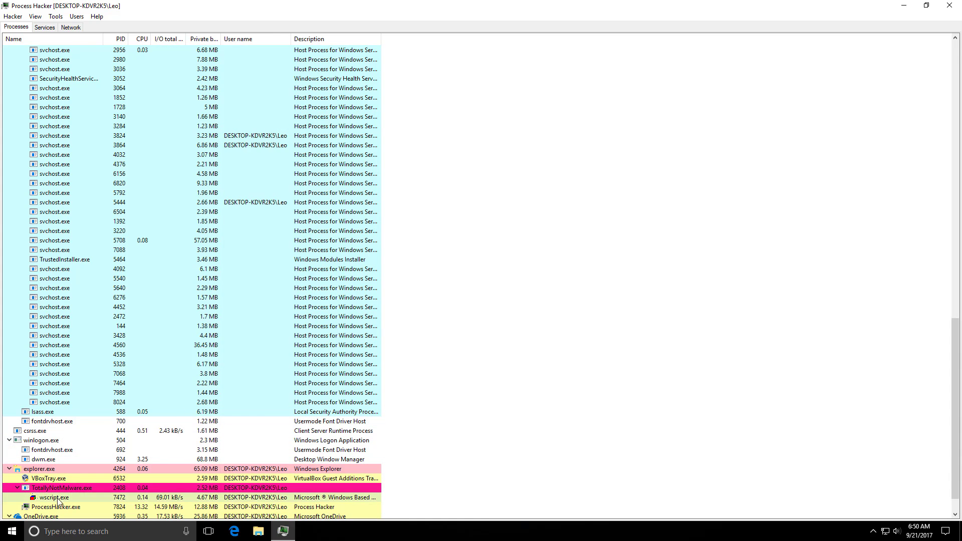
pyautogui.scroll(-1, 60, 476)
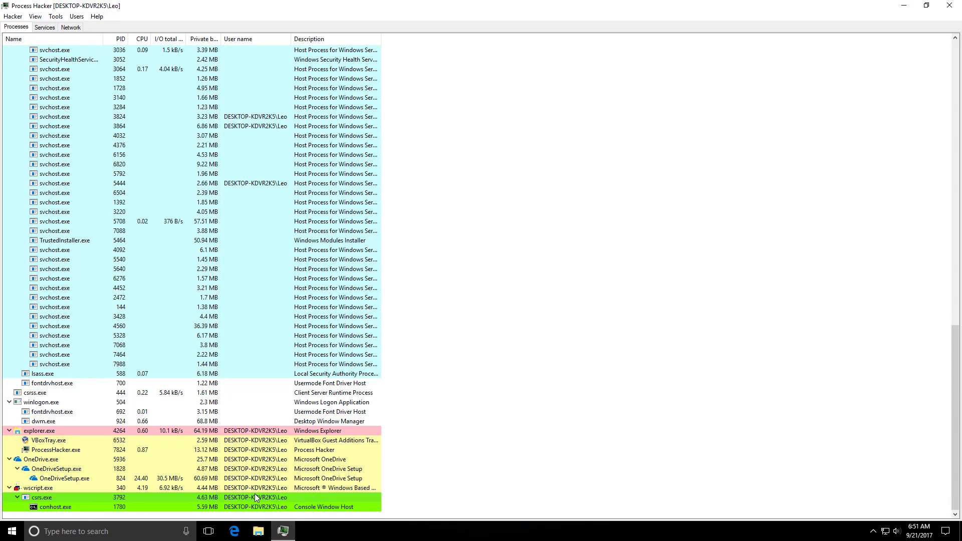
pyautogui.click(253, 498)
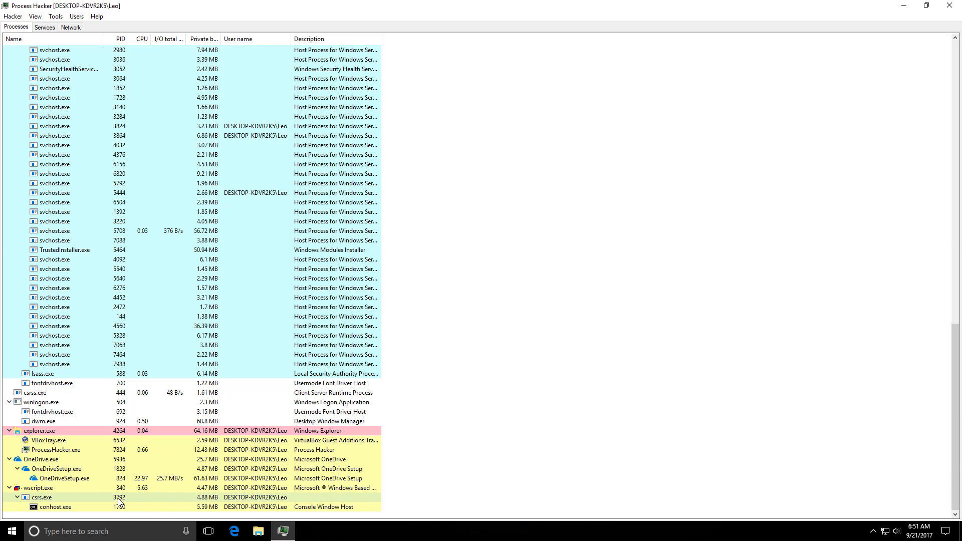
pyautogui.moveTo(40, 500)
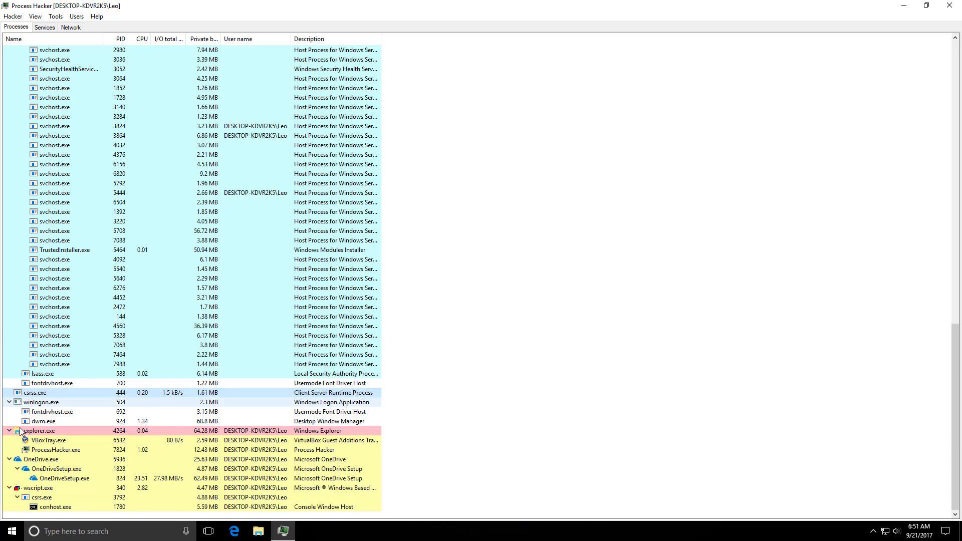
pyautogui.moveTo(29, 473)
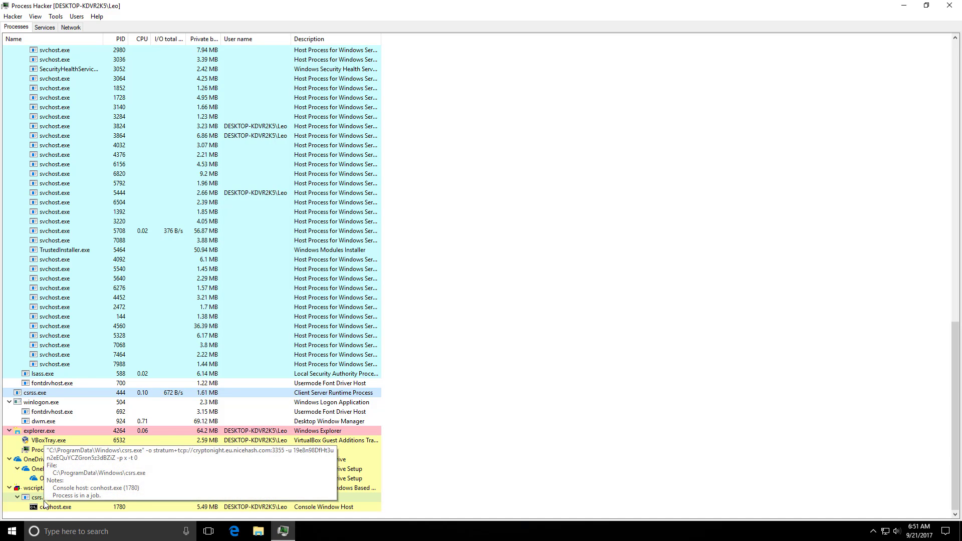
pyautogui.click(138, 498)
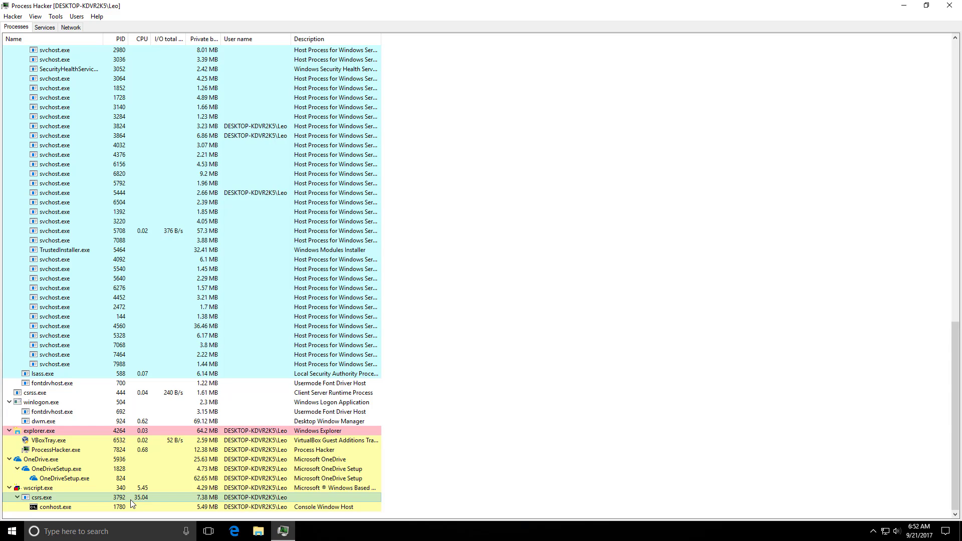
pyautogui.rightClick(130, 500)
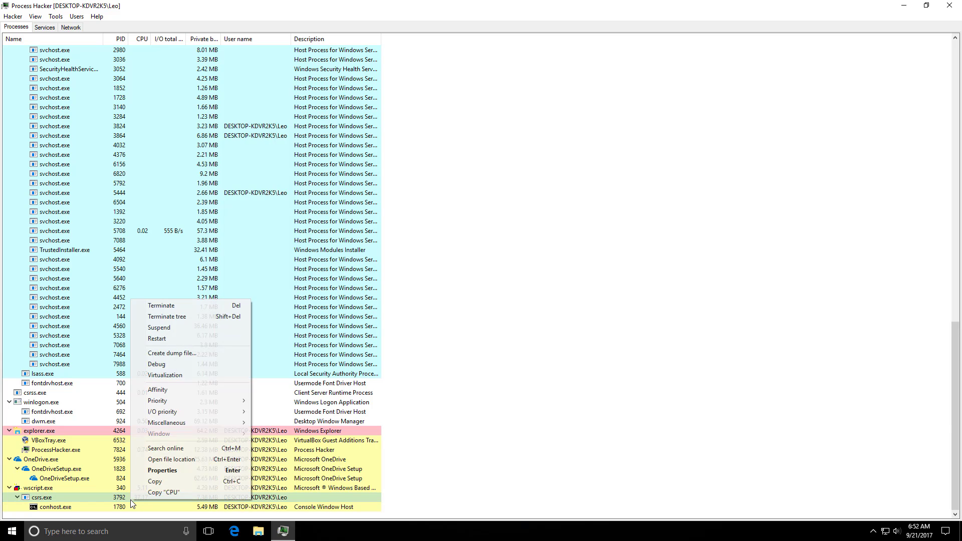
pyautogui.click(154, 474)
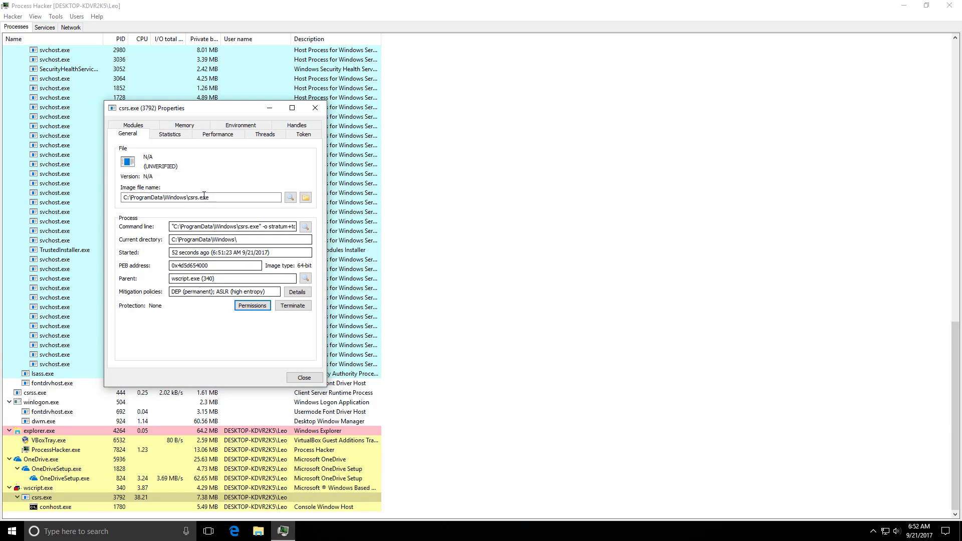
pyautogui.click(185, 125)
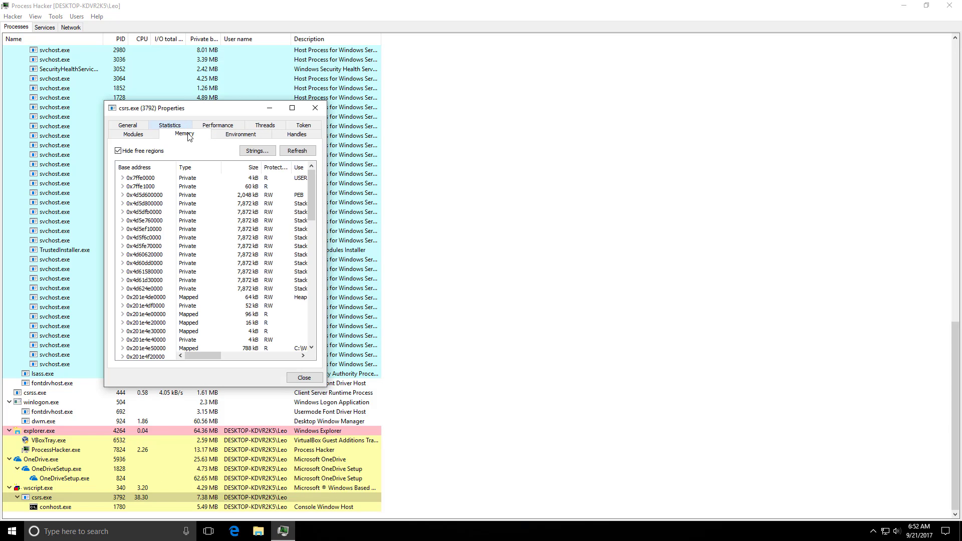
pyautogui.click(258, 152)
pyautogui.click(226, 188)
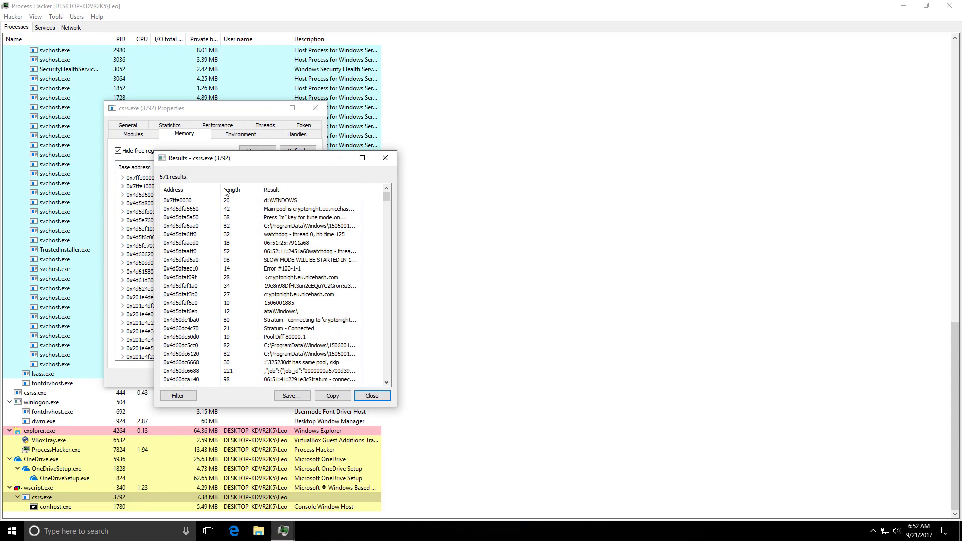
pyautogui.click(257, 295)
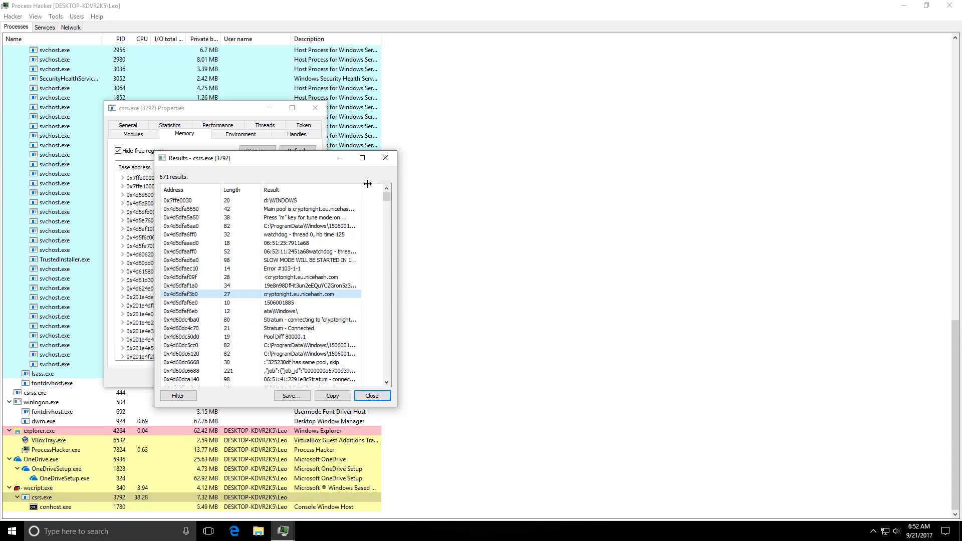
pyautogui.click(385, 158)
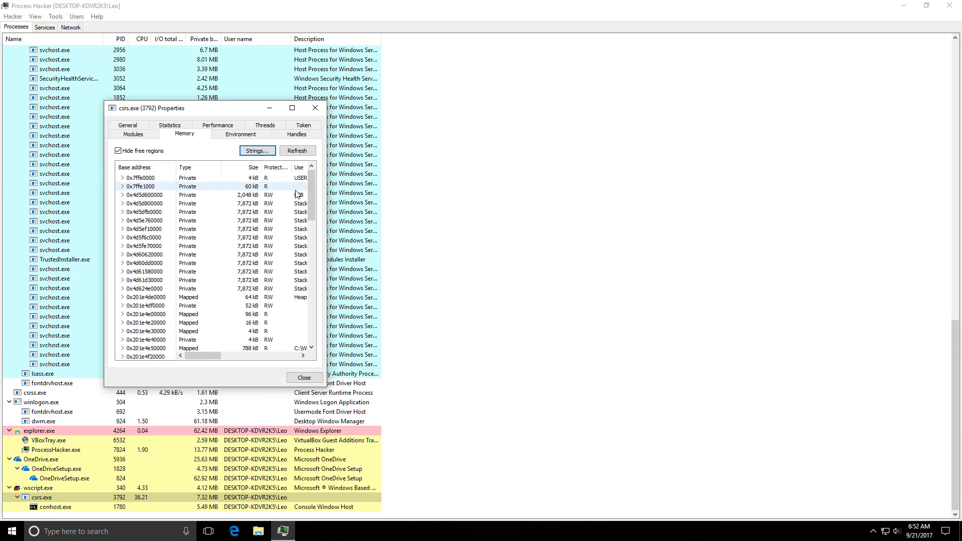
pyautogui.click(315, 108)
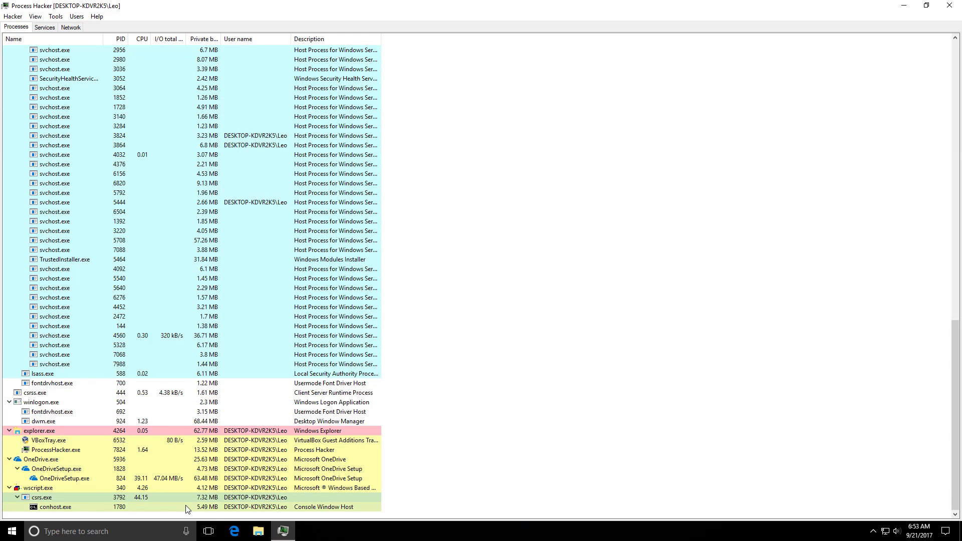
pyautogui.rightClick(364, 531)
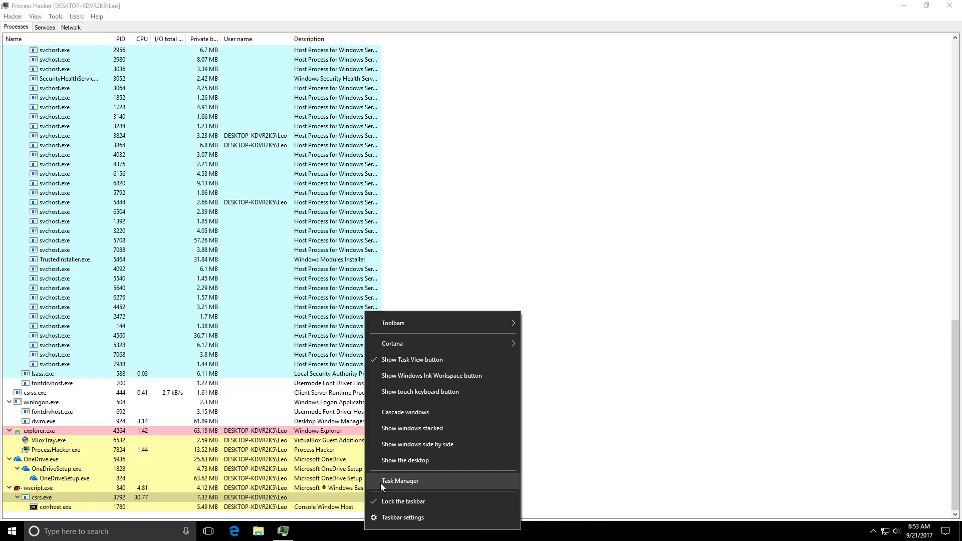
pyautogui.click(381, 482)
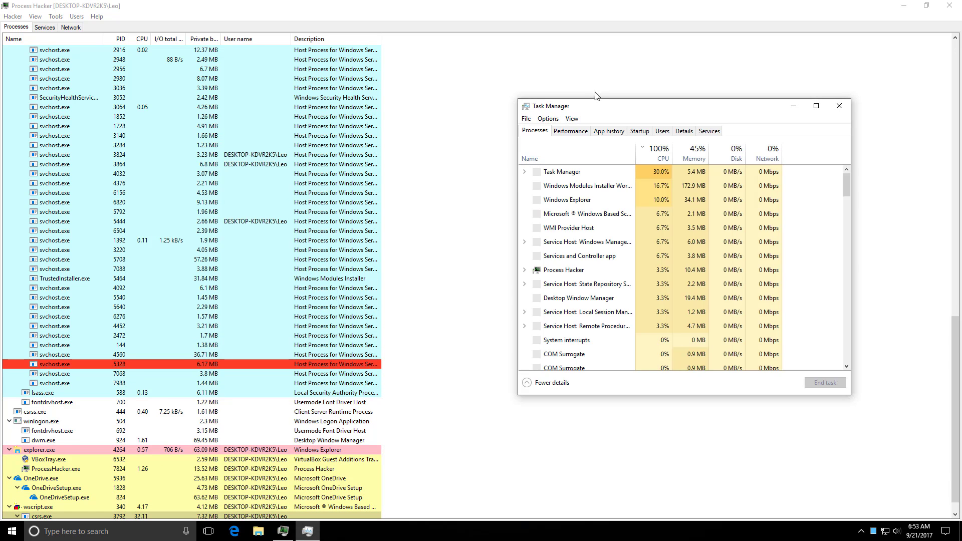
pyautogui.moveTo(596, 107); pyautogui.dragTo(608, 169)
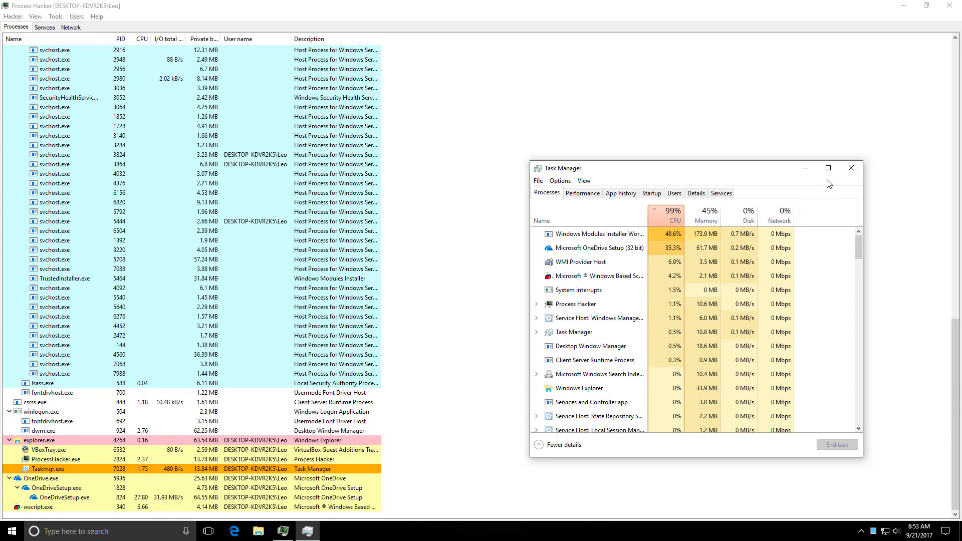
pyautogui.click(851, 167)
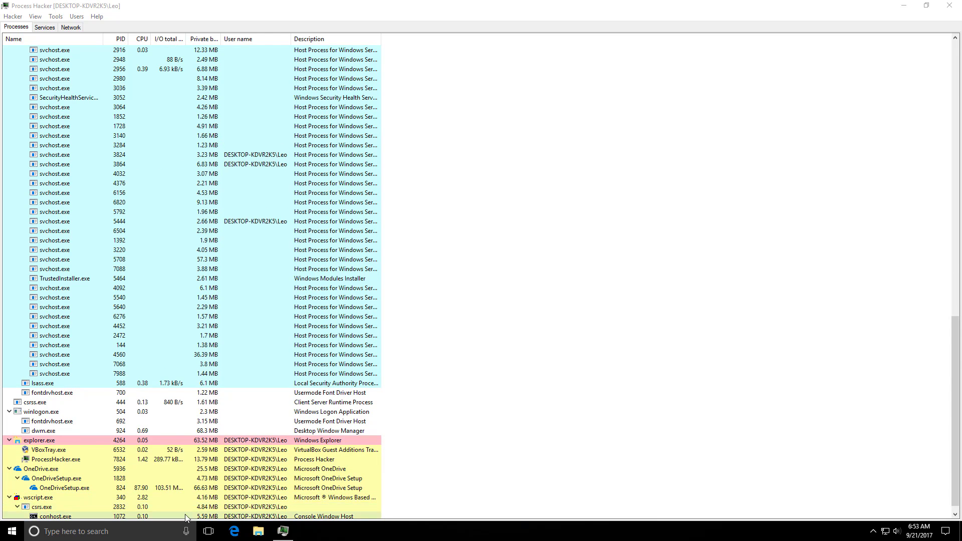
pyautogui.rightClick(389, 525)
pyautogui.click(410, 477)
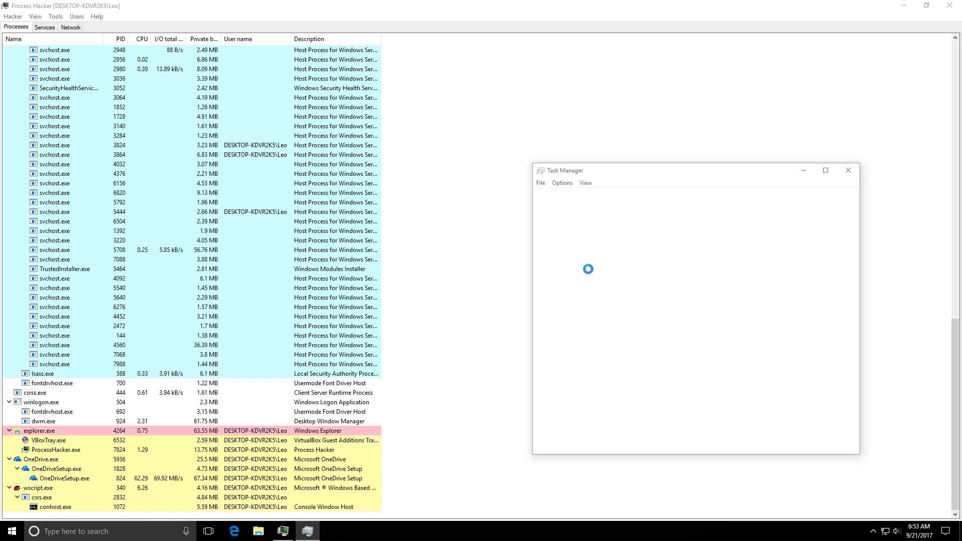
pyautogui.click(583, 193)
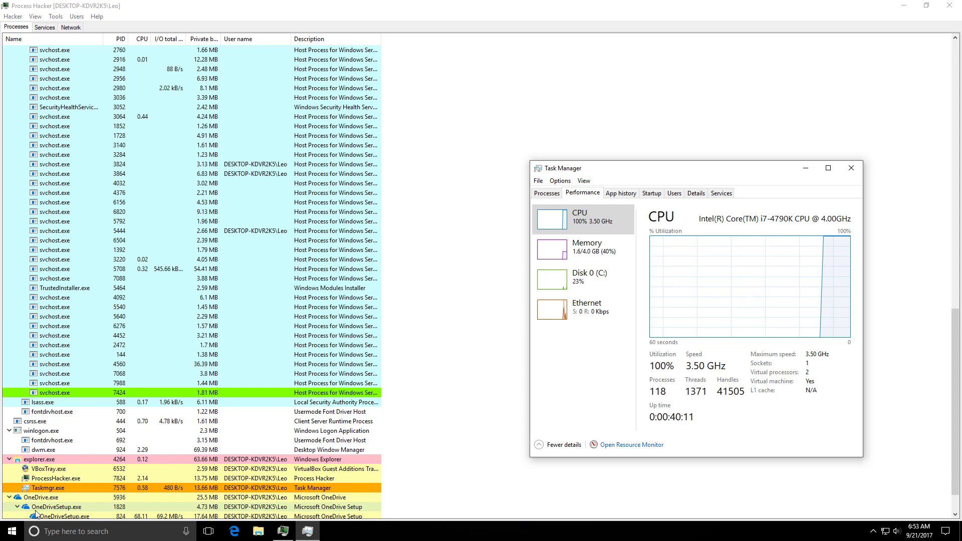
pyautogui.scroll(-1, 53, 494)
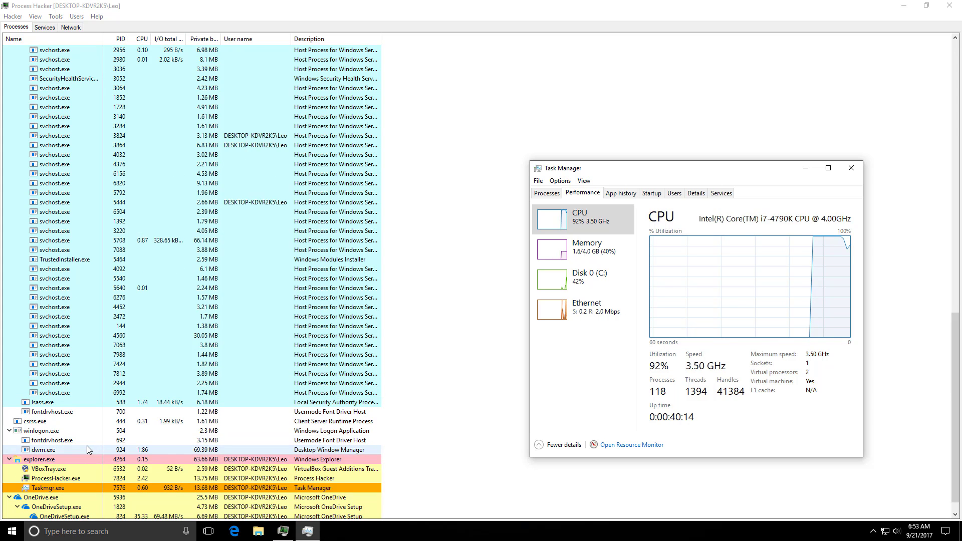
pyautogui.scroll(1, 82, 445)
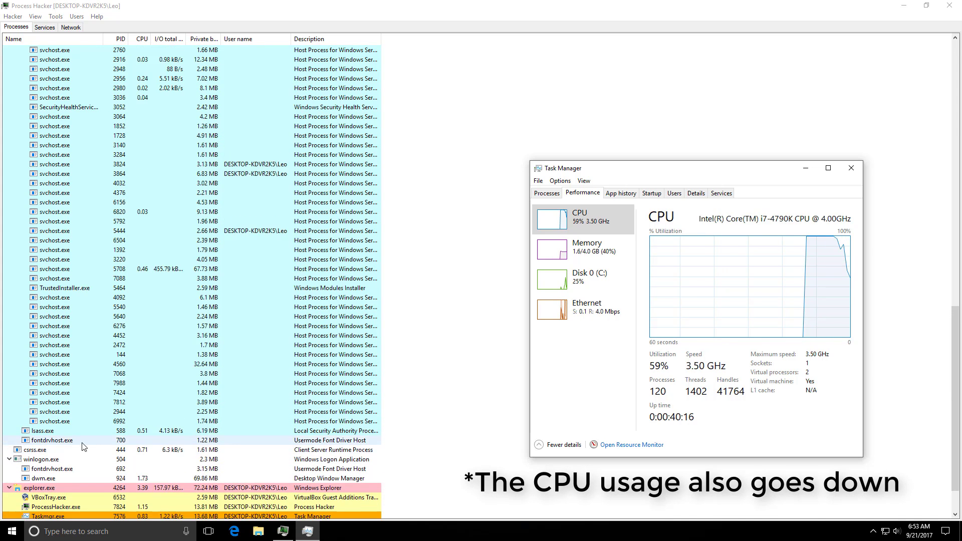
pyautogui.scroll(-1, 91, 439)
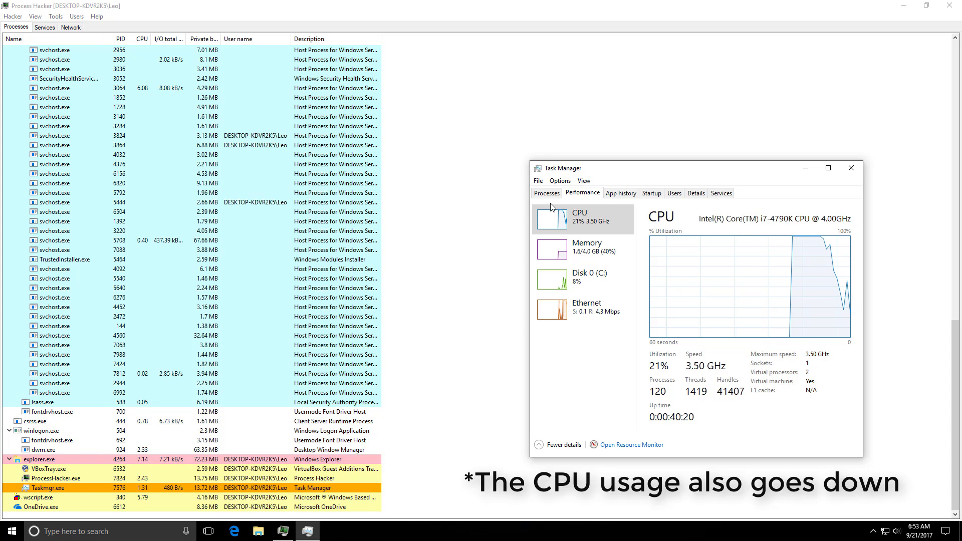
pyautogui.click(851, 168)
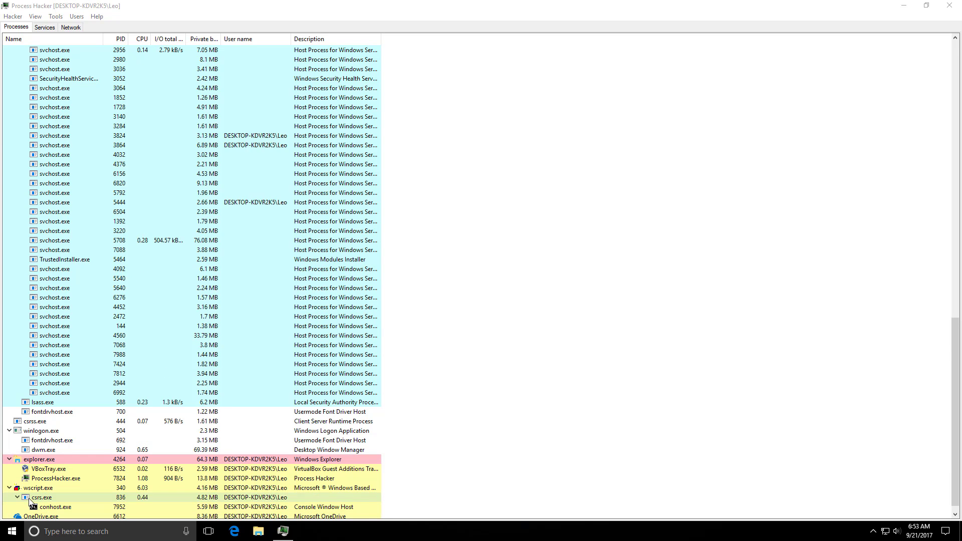
pyautogui.click(31, 500)
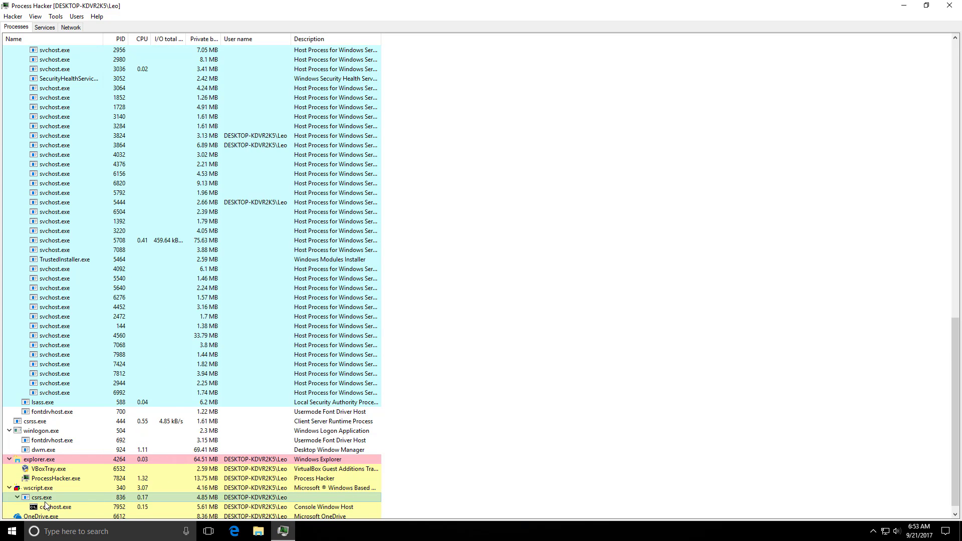
# Step: Minimize Process Hacker to show the desktop
pyautogui.click(905, 6)
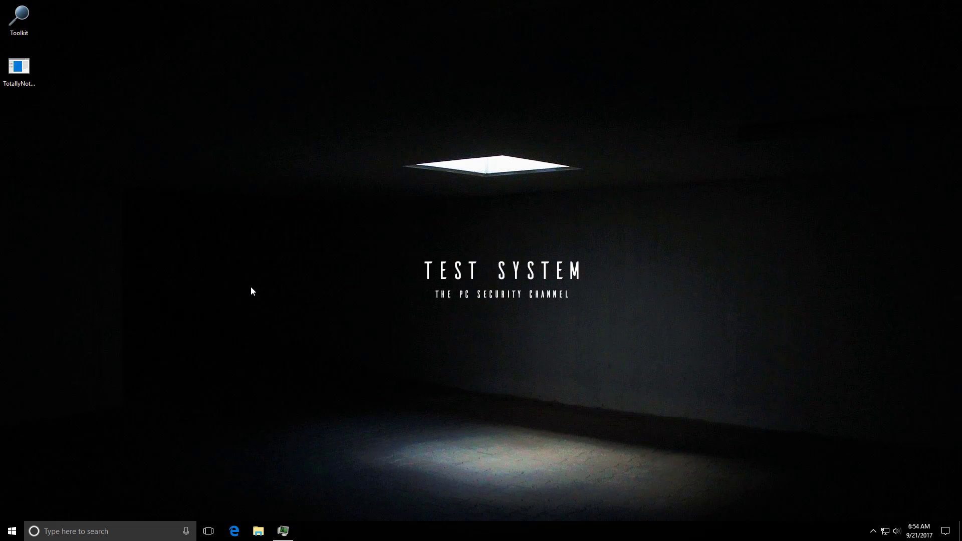